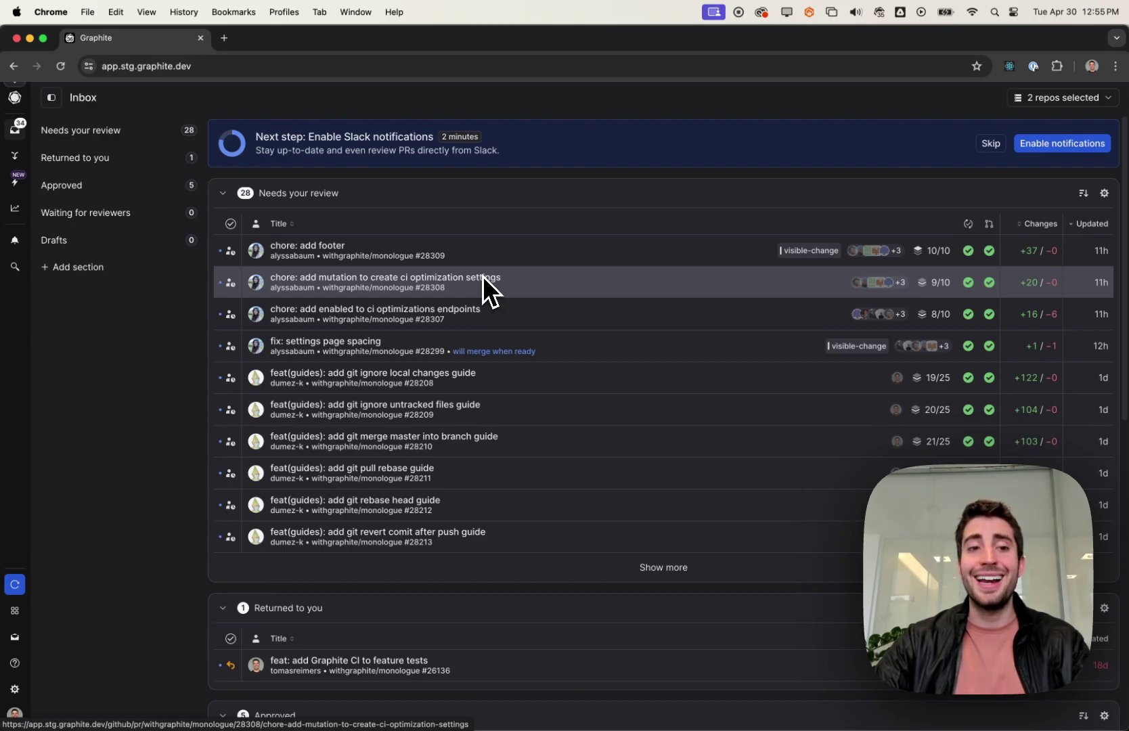
click(1017, 99)
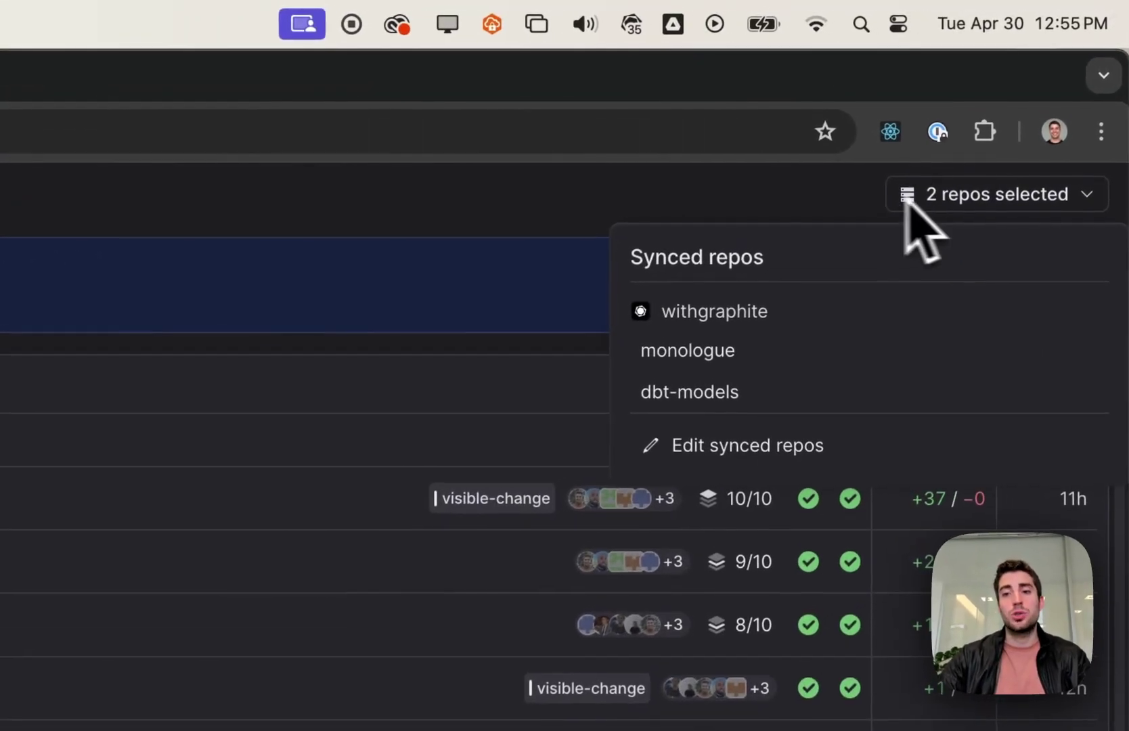
click(826, 214)
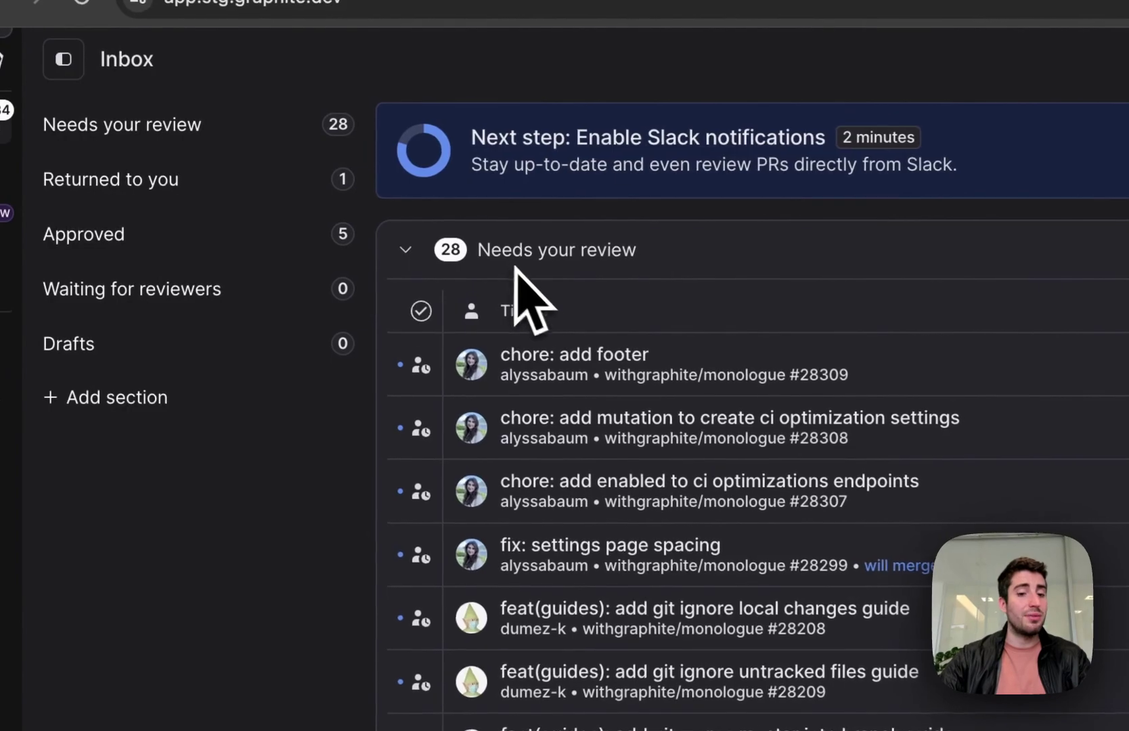
scroll(359, 316, down, 3)
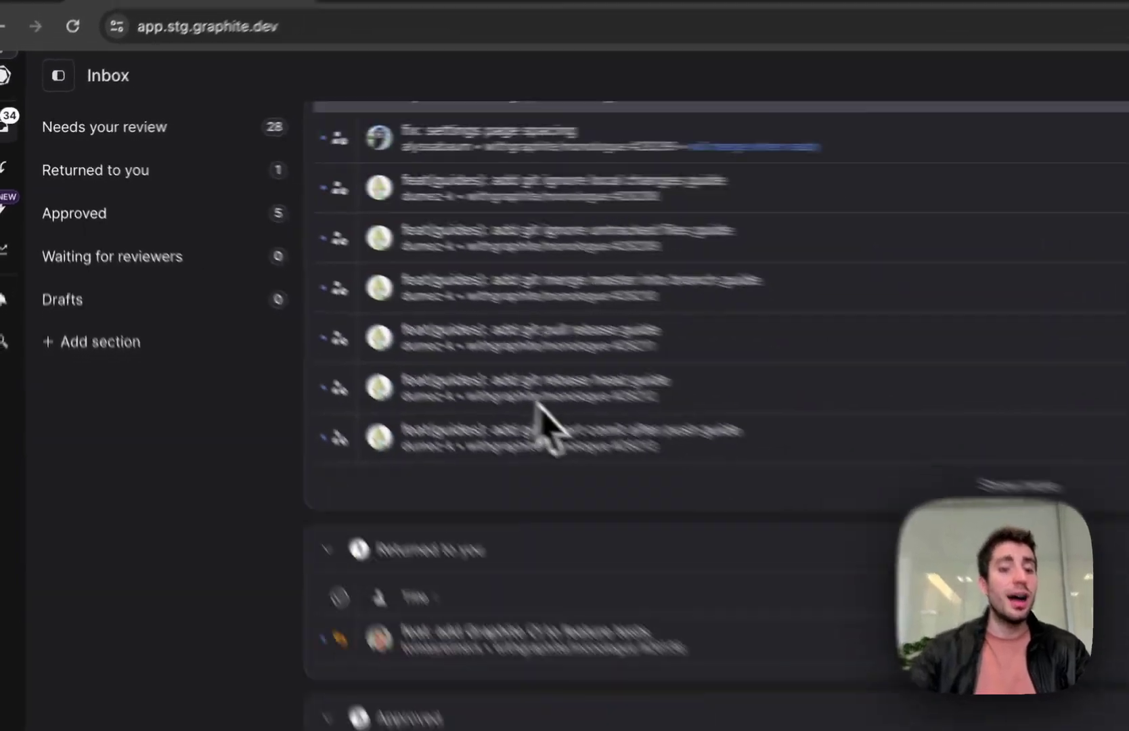
scroll(557, 431, down, 3)
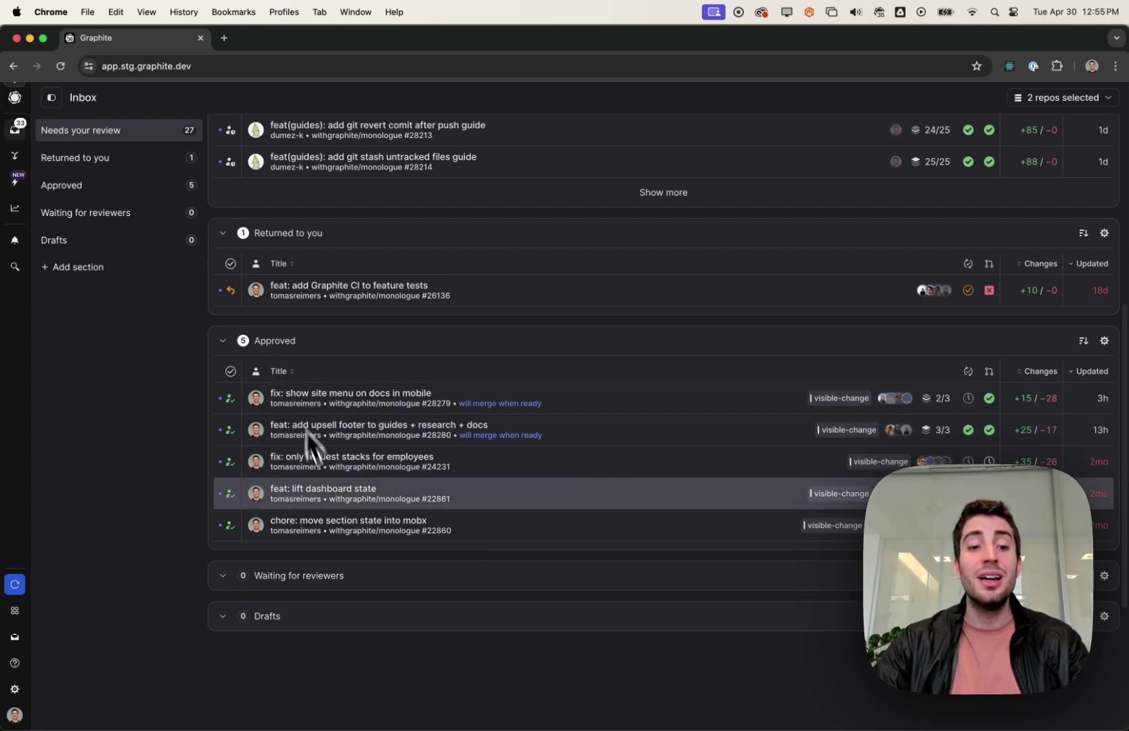
scroll(327, 610, up, 1)
scroll(322, 627, up, 5)
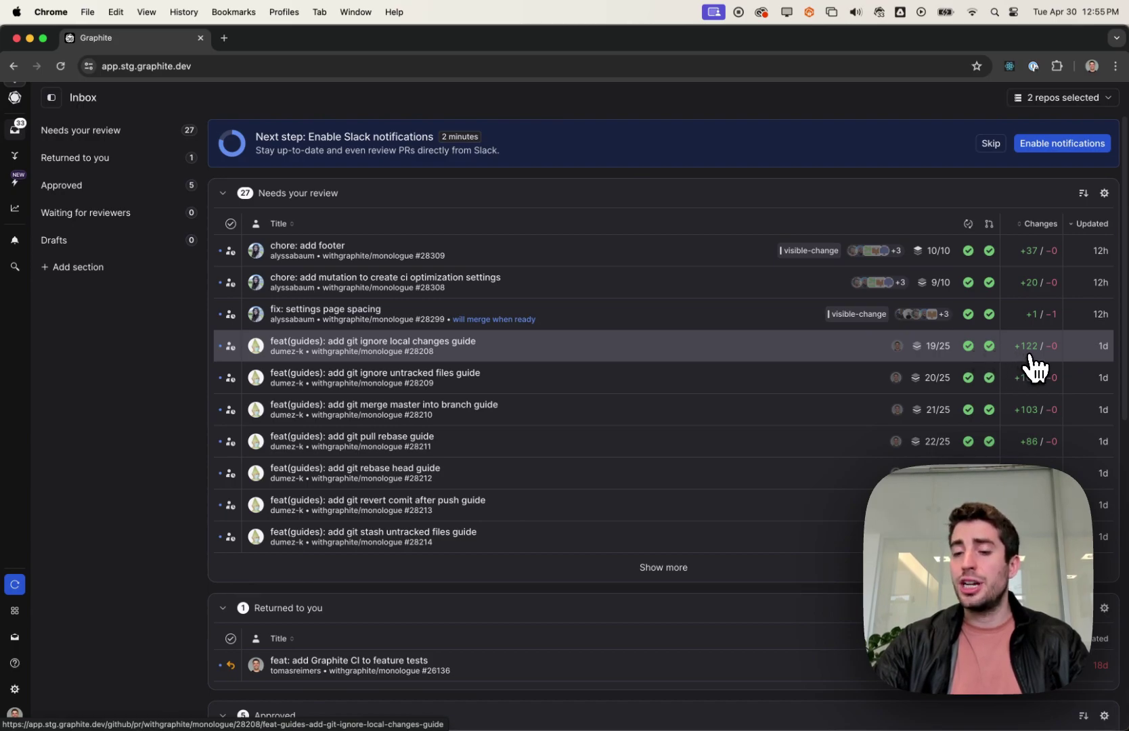
scroll(1040, 450, down, 2)
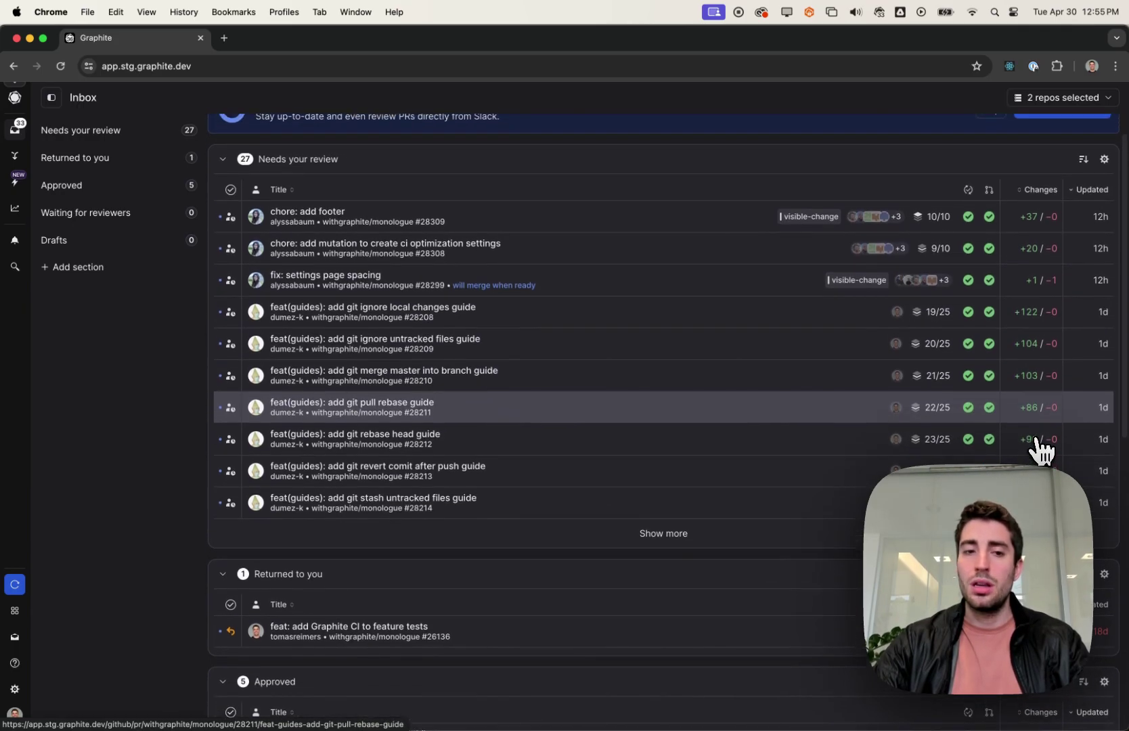
click(939, 252)
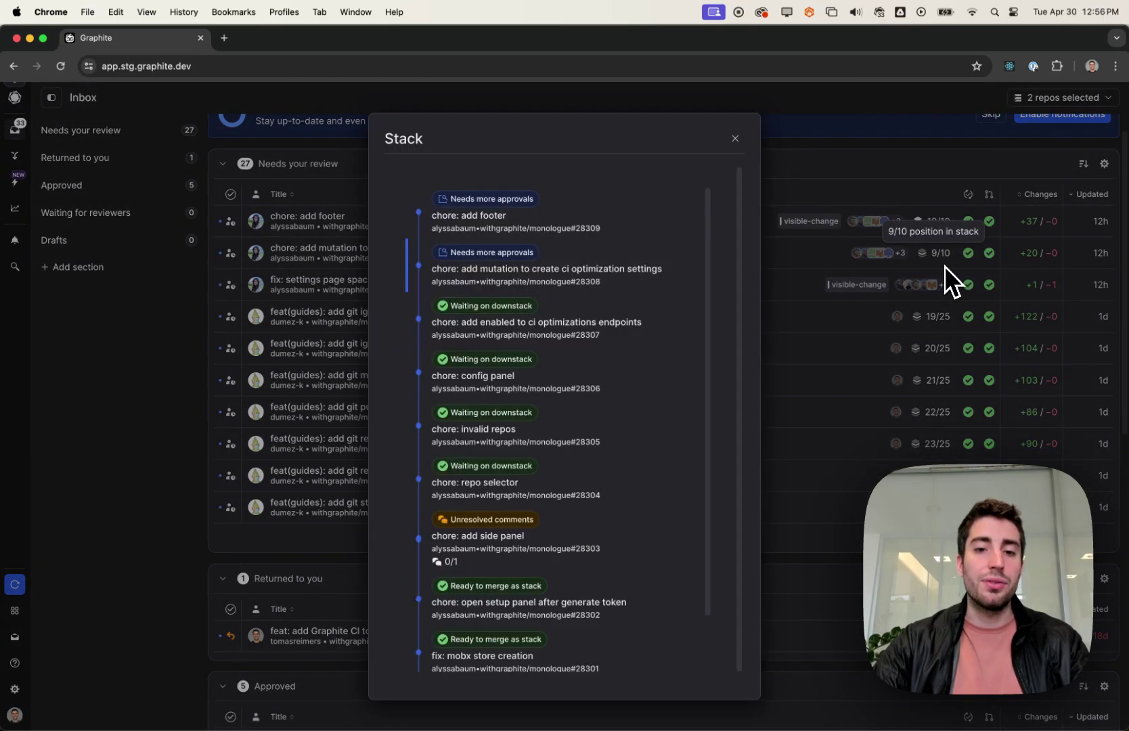
click(943, 259)
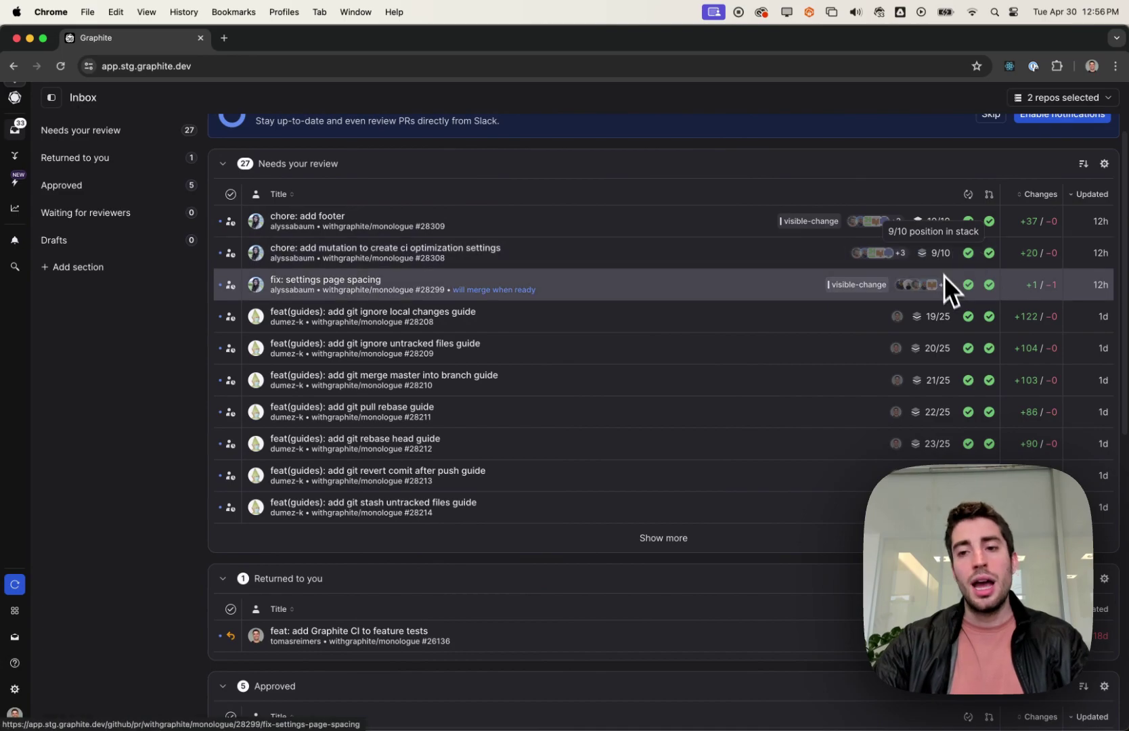
scroll(982, 330, down, 1)
scroll(982, 331, down, 2)
scroll(982, 330, down, 3)
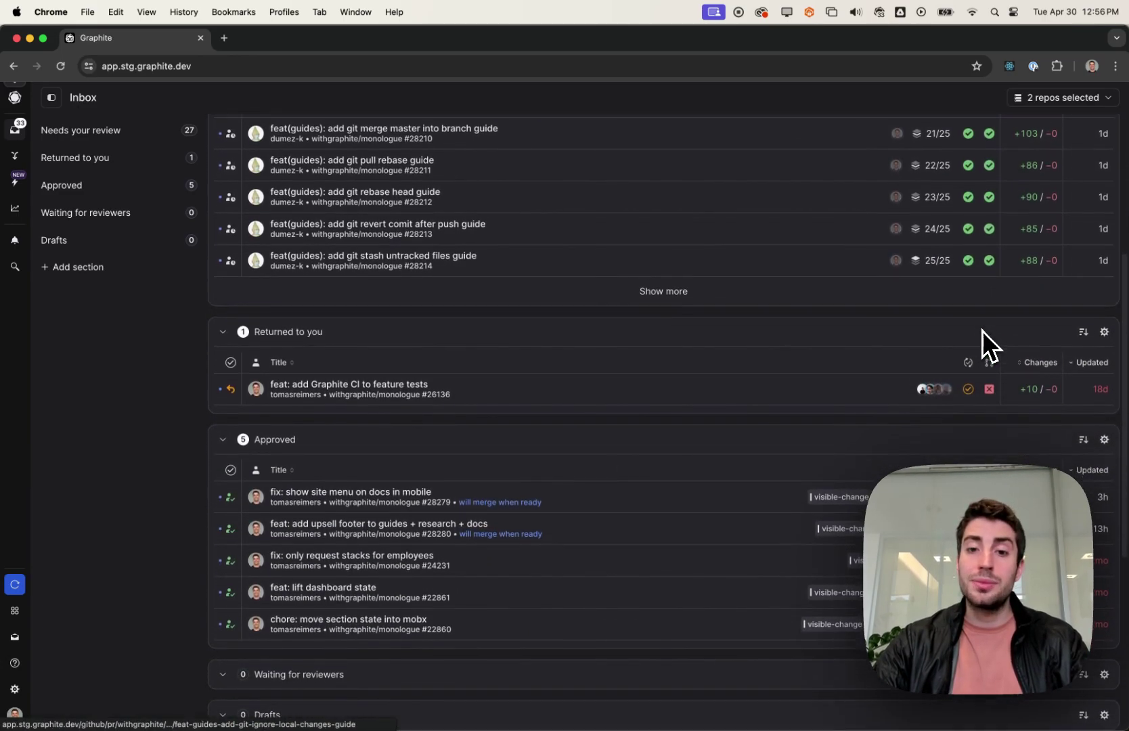
scroll(951, 430, down, 2)
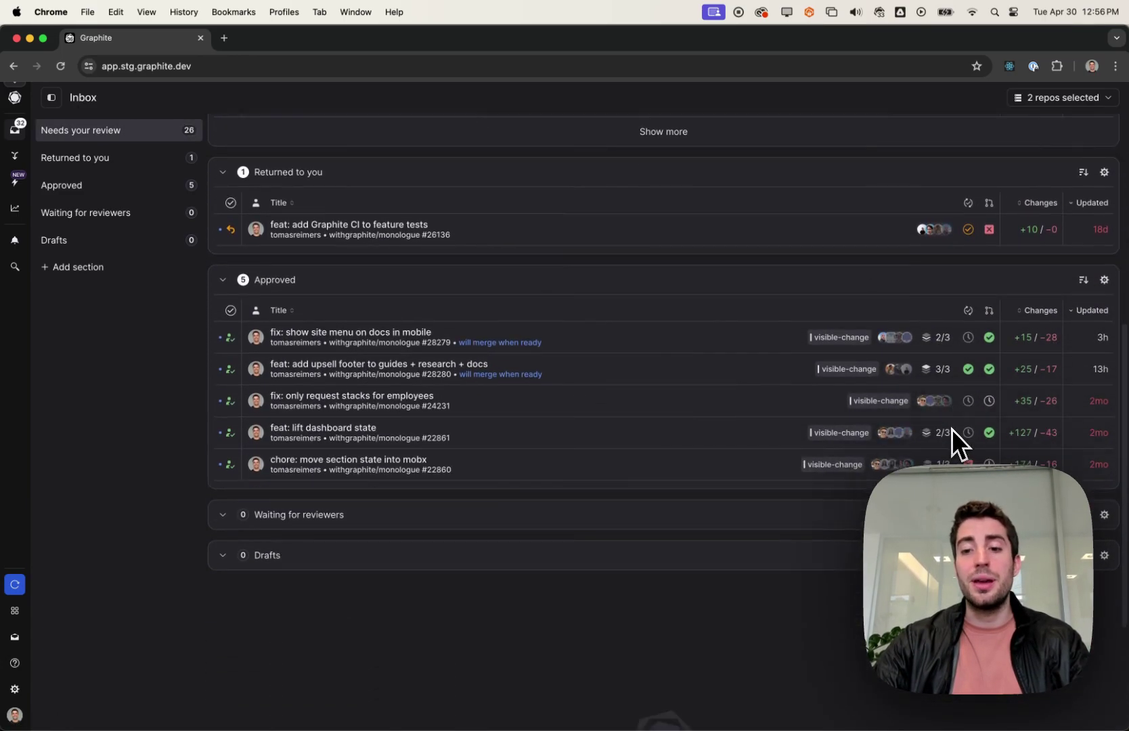
scroll(951, 429, down, 3)
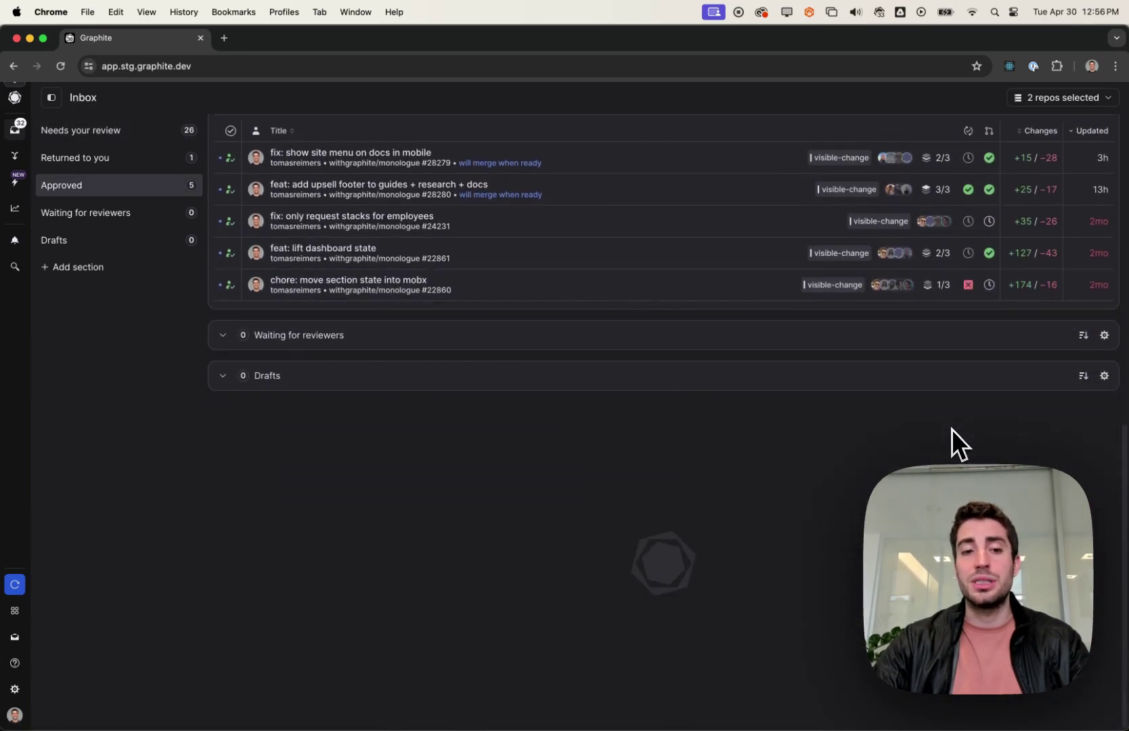
click(1102, 376)
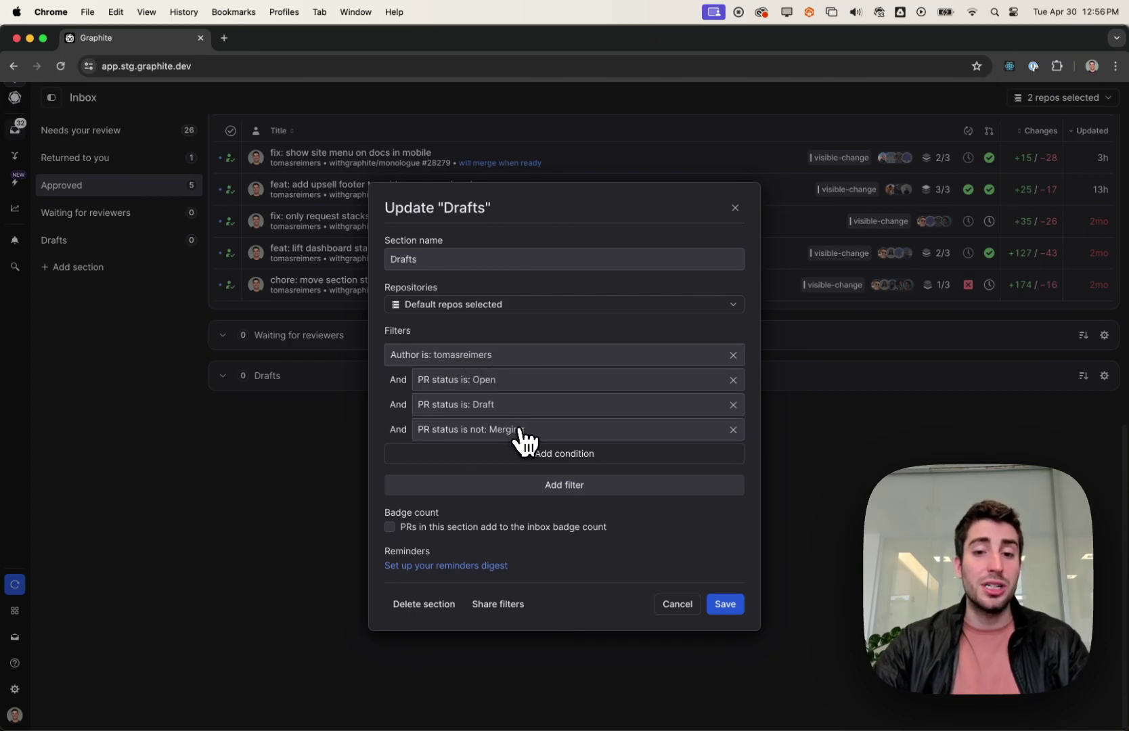
click(530, 453)
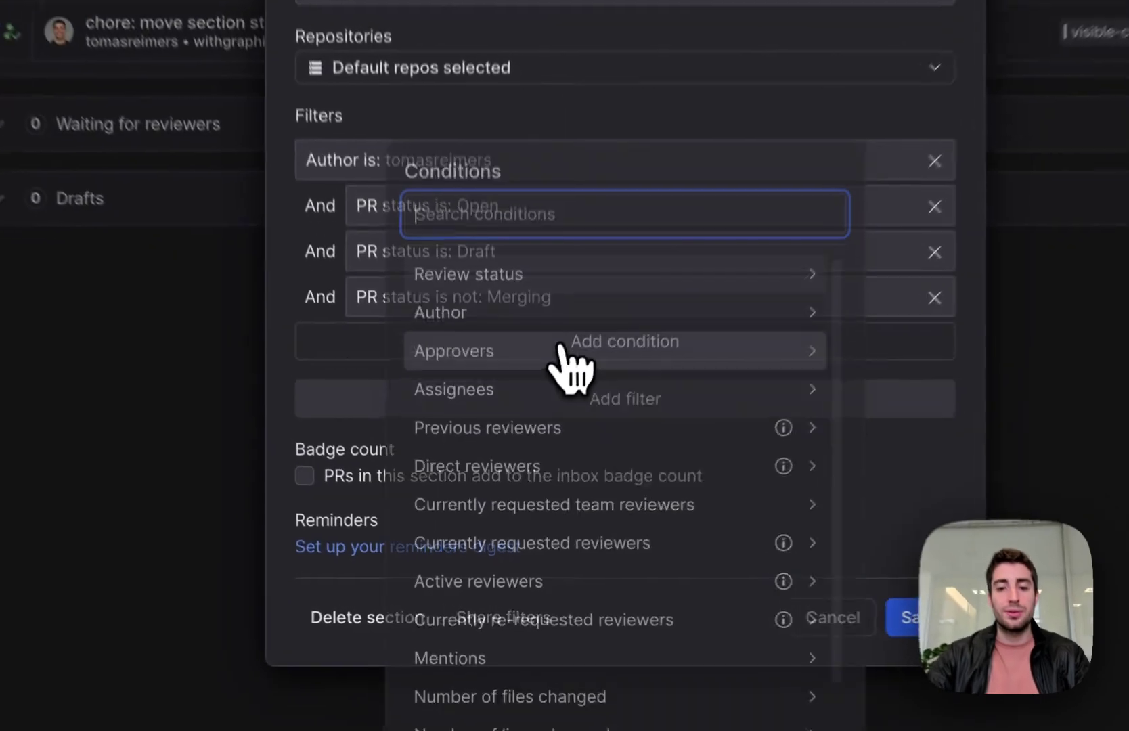
scroll(533, 494, down, 1)
scroll(533, 503, down, 4)
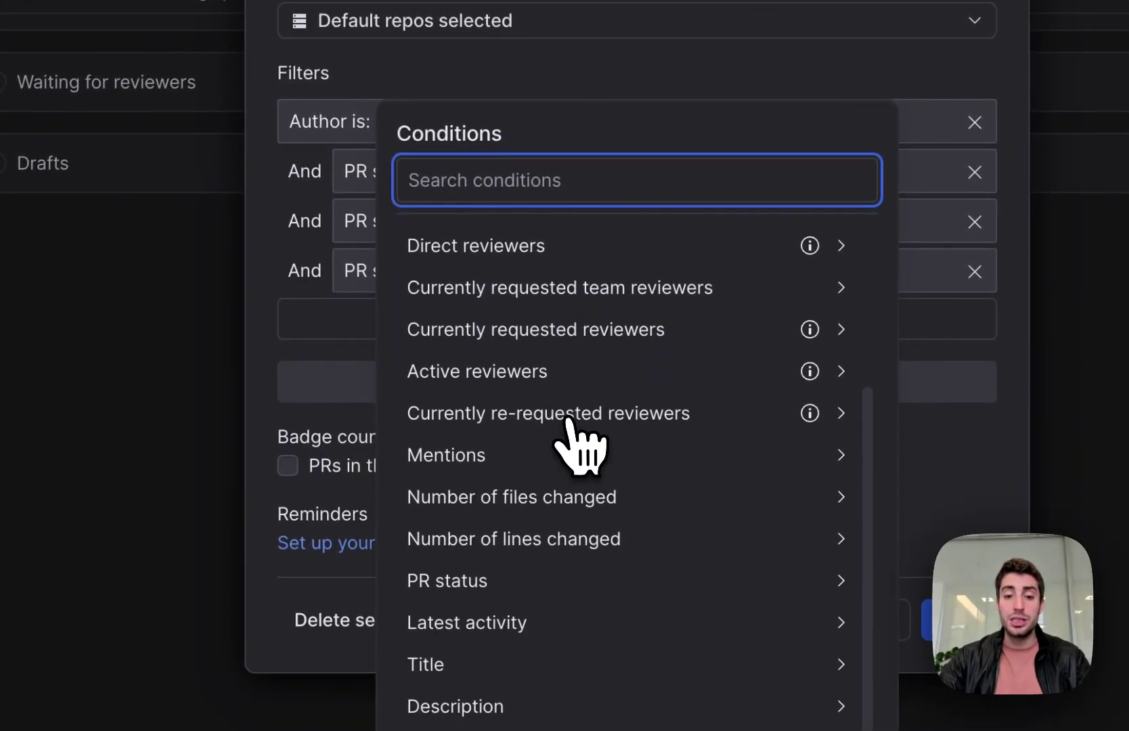
scroll(569, 421, up, 5)
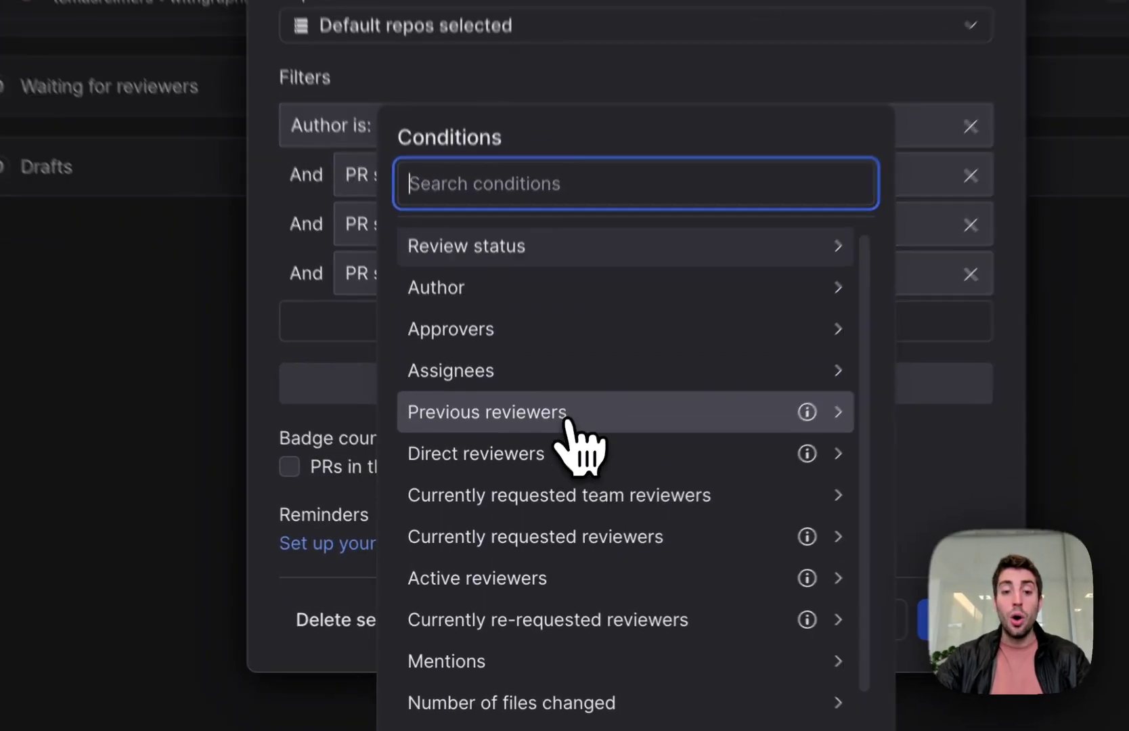
click(737, 530)
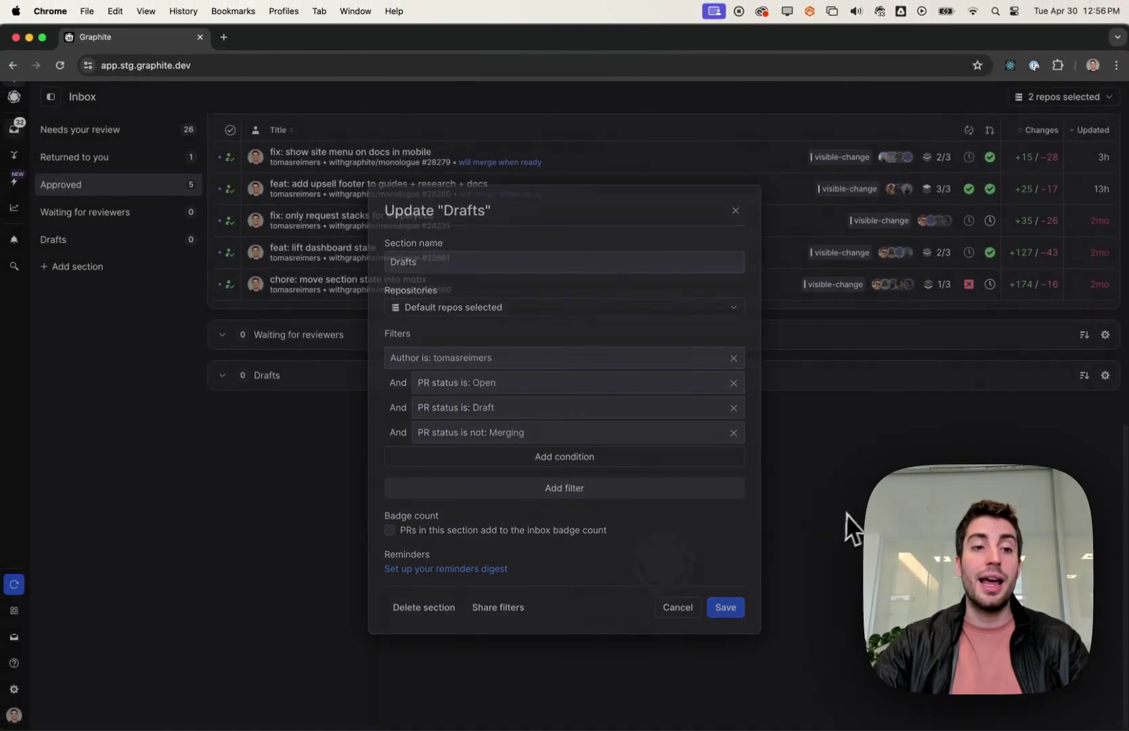
click(846, 527)
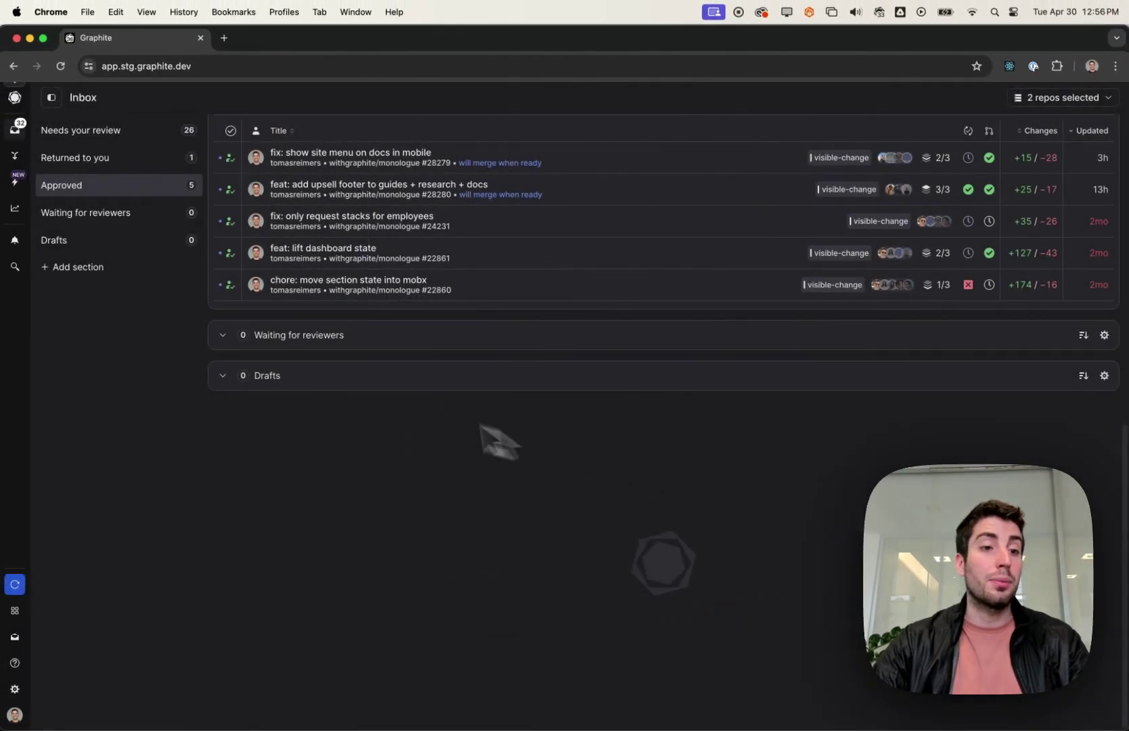
click(128, 270)
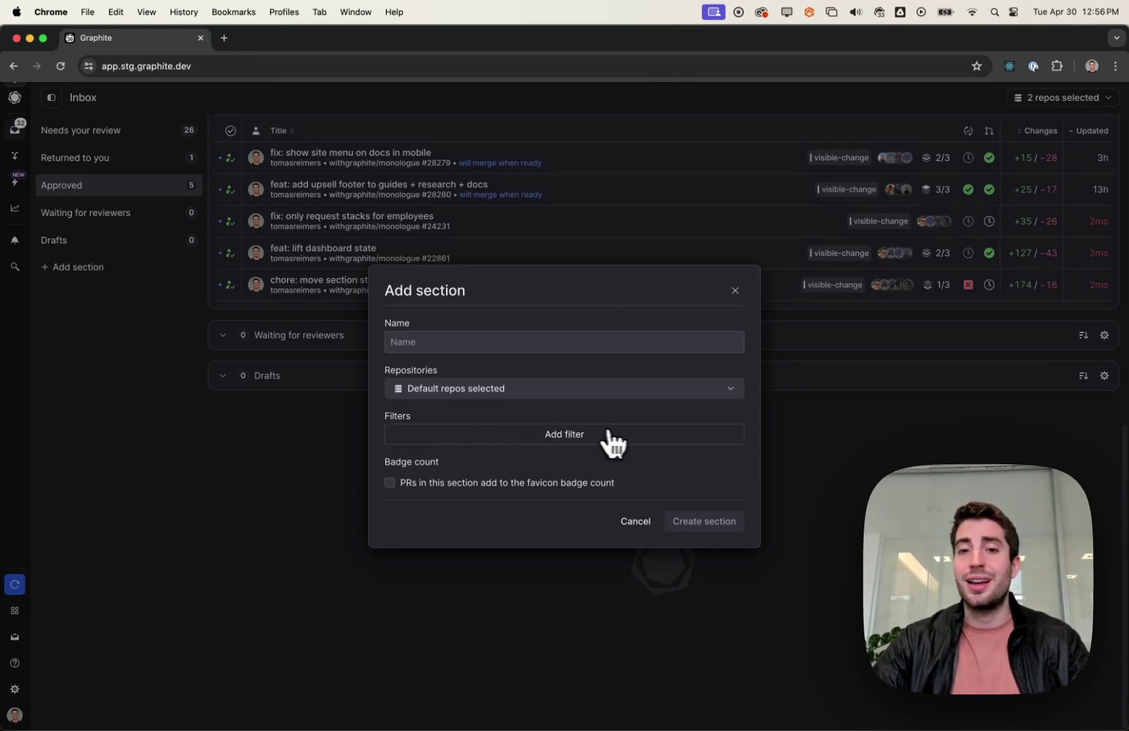
click(782, 435)
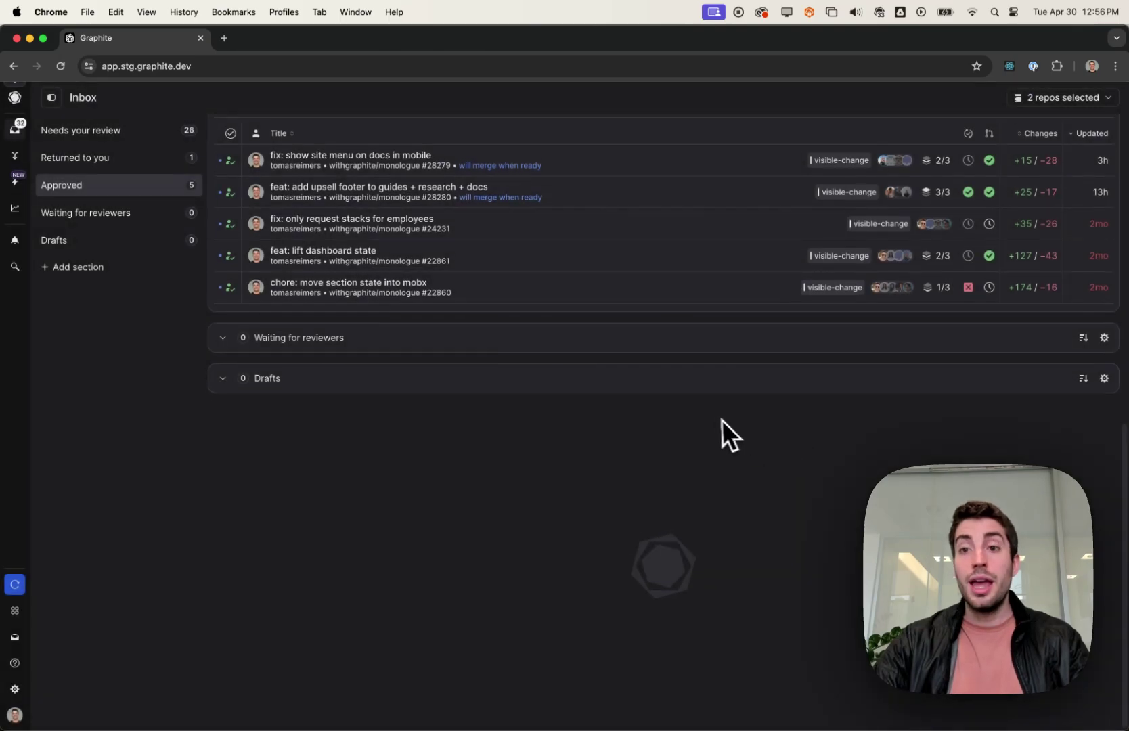
scroll(723, 420, up, 5)
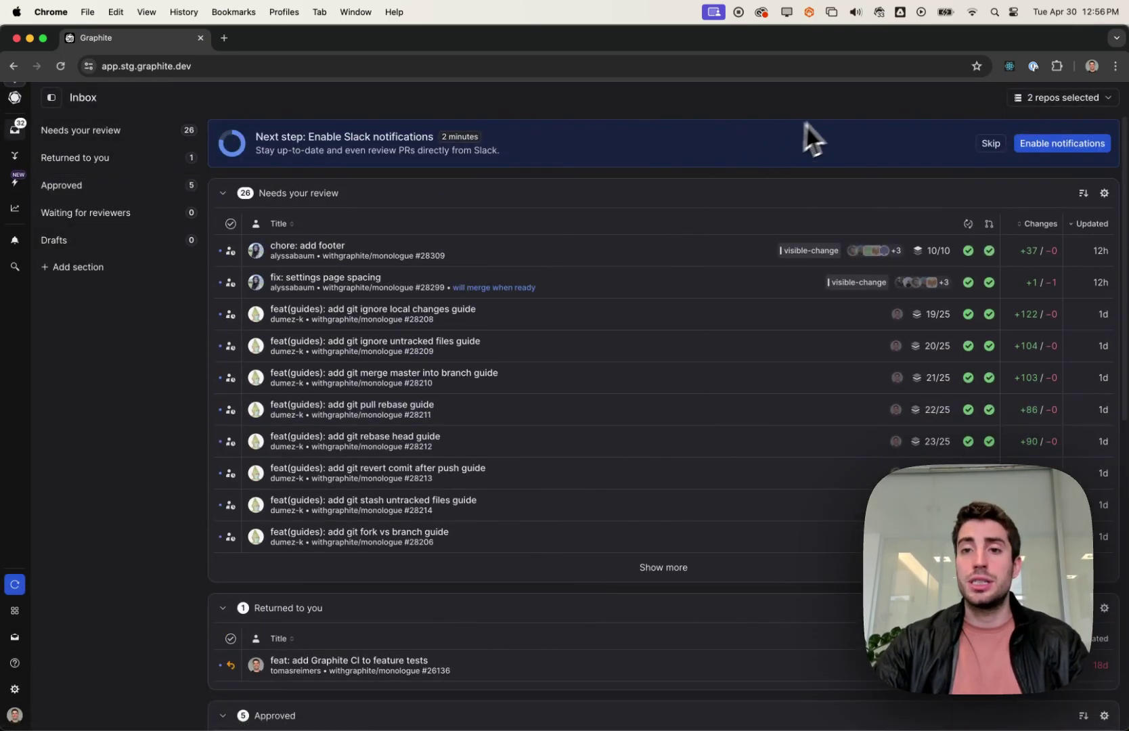
click(878, 13)
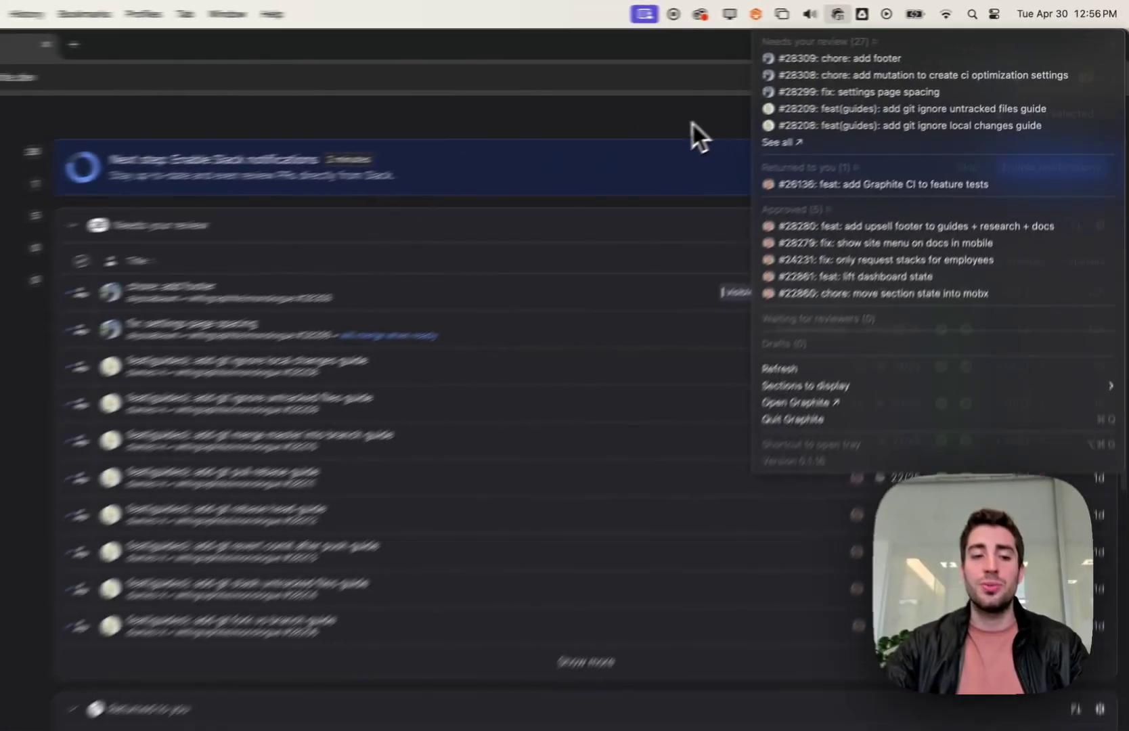
click(693, 133)
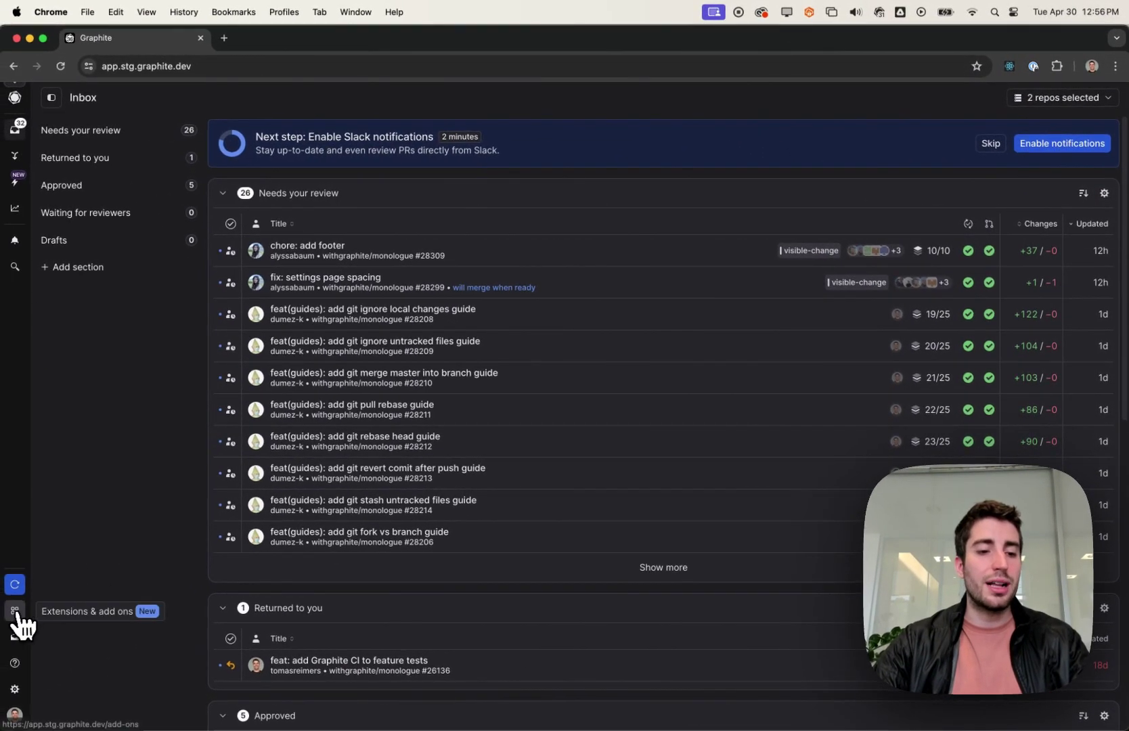
click(13, 611)
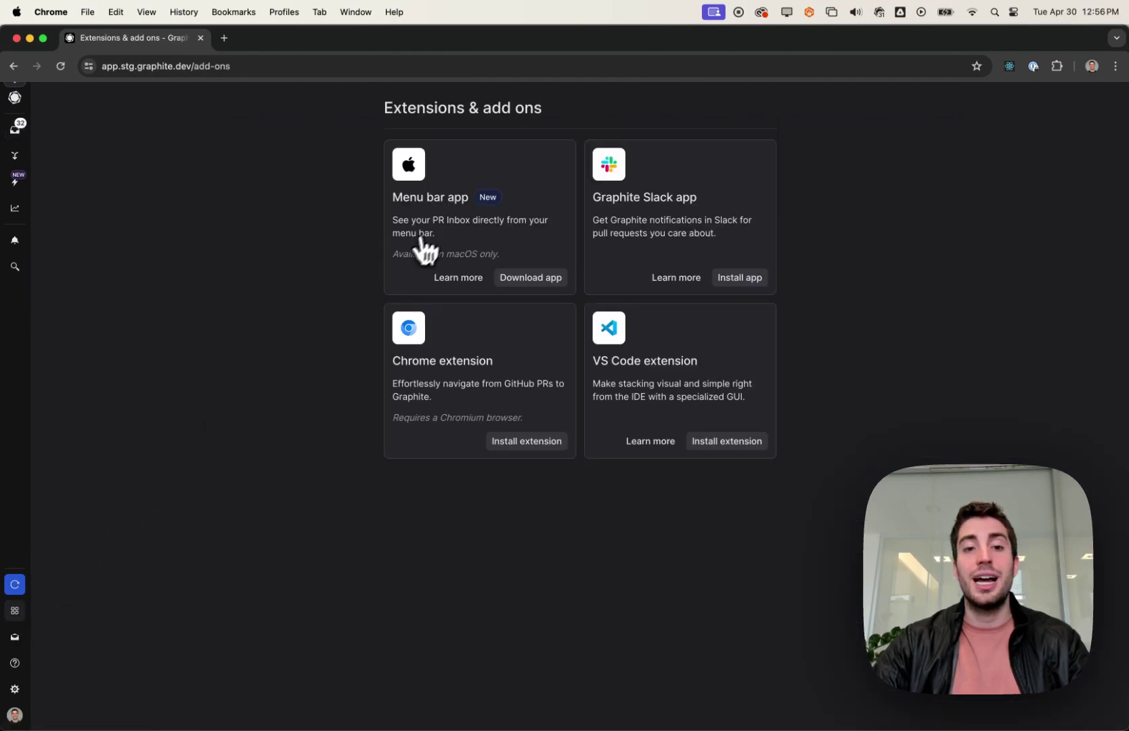
click(14, 129)
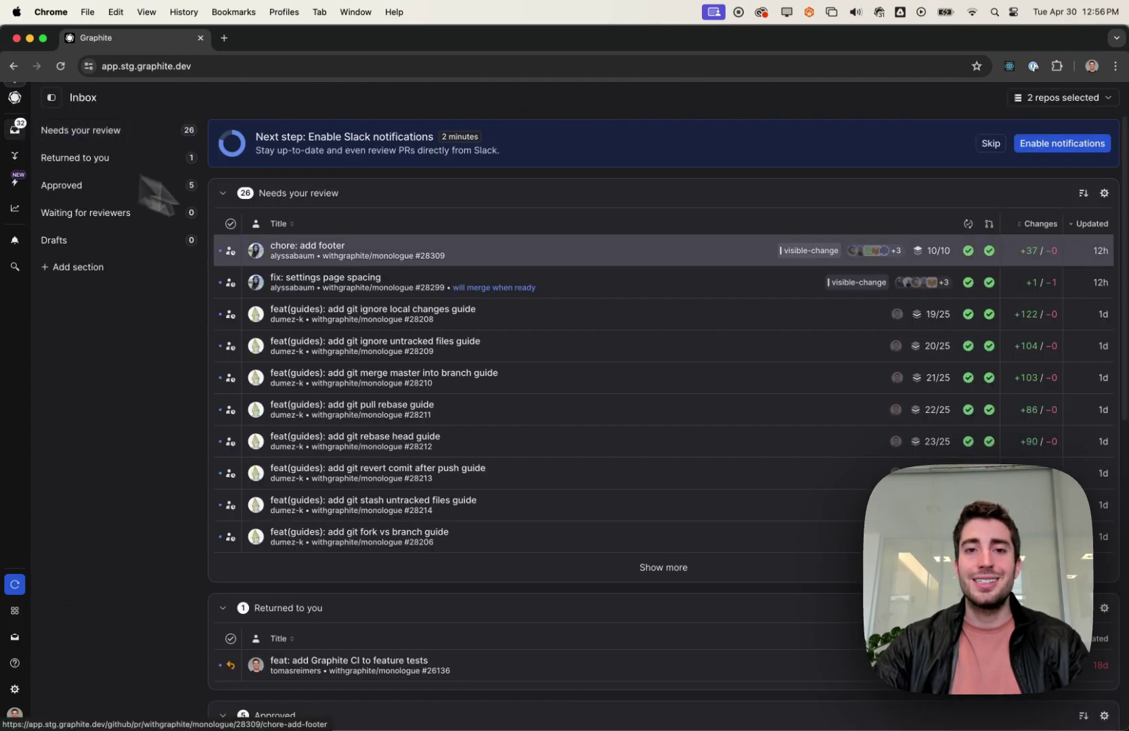